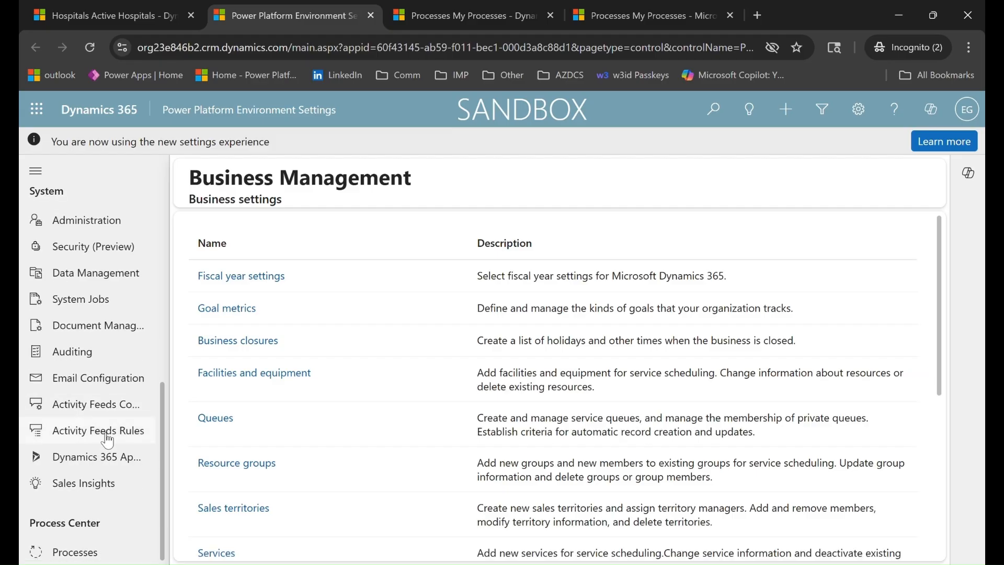
Go to Processes under the settings and start a new process from My Processes
click(94, 556)
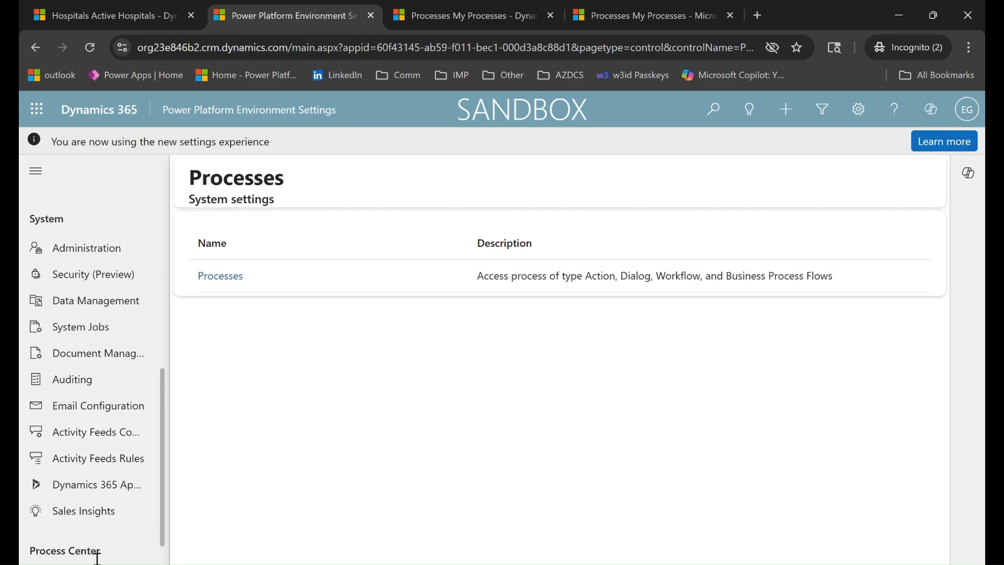
click(225, 279)
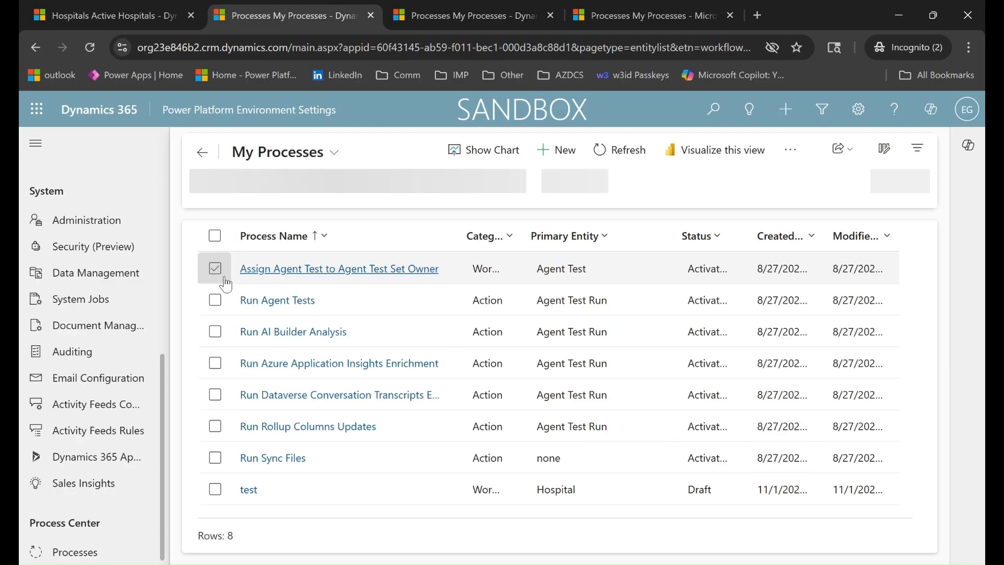
click(564, 153)
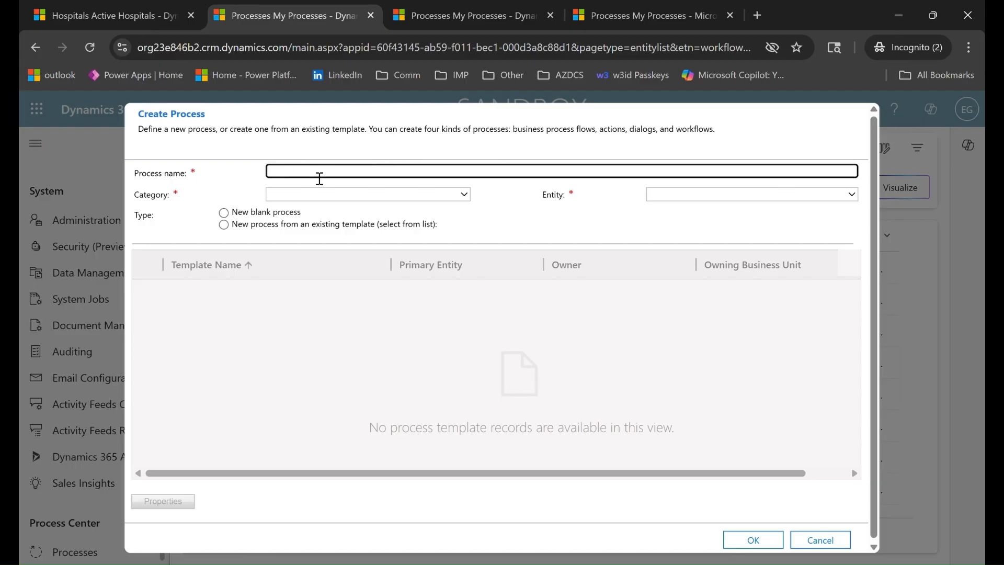
Create a Workflow process named 'Update address on Hospital record creation' for the Hospital entity
text(Update address on Hospital Create)
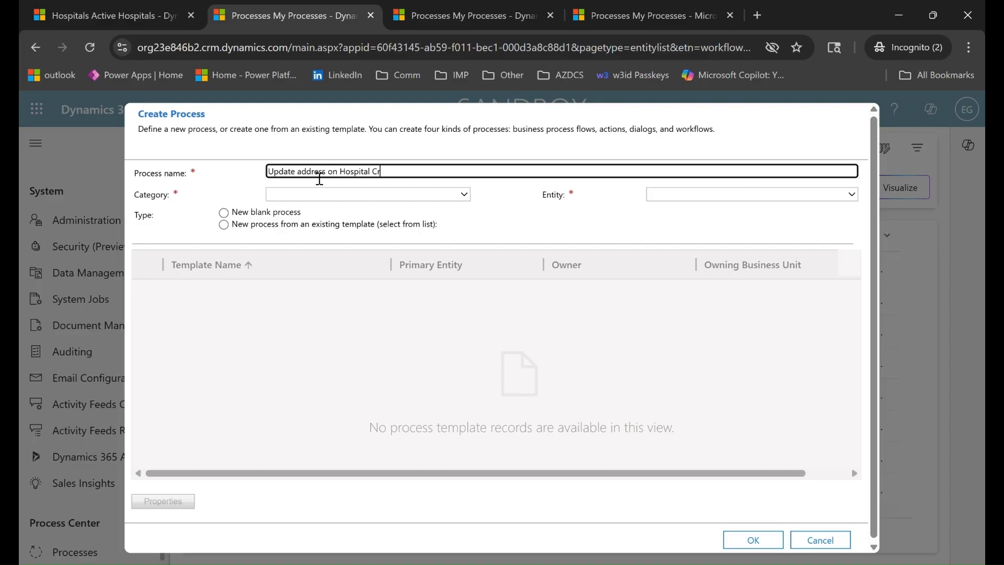
key(BackSpace)
key(BackSpace)
key(BackSpace)
key(BackSpace)
key(BackSpace)
key(BackSpace)
text(record creation)
click(381, 202)
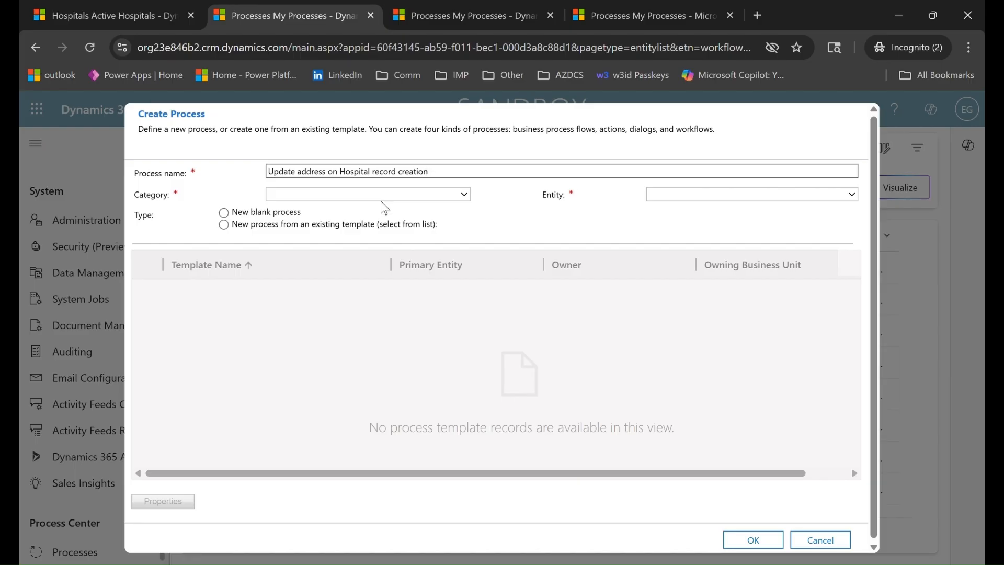
click(351, 307)
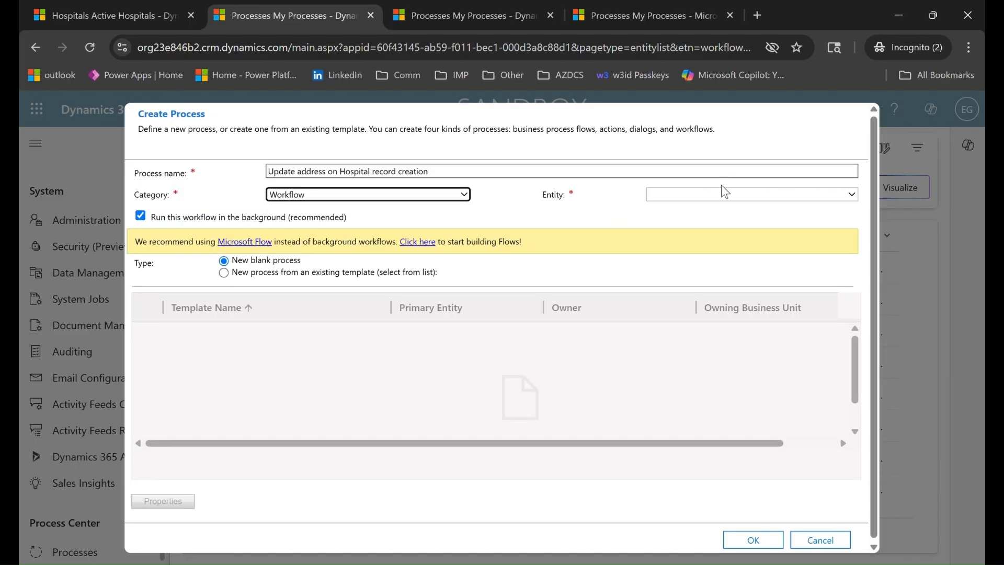
click(710, 199)
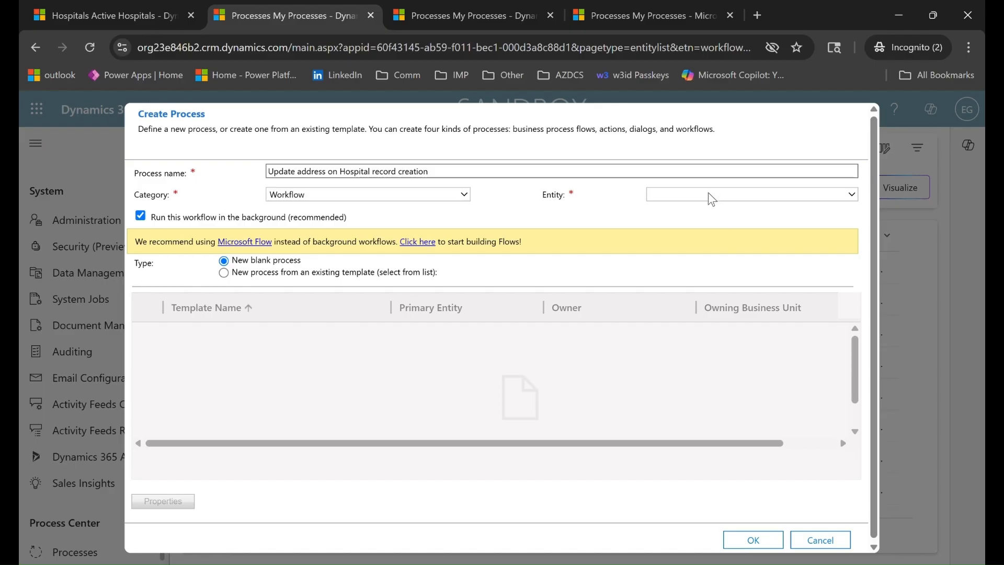
click(706, 368)
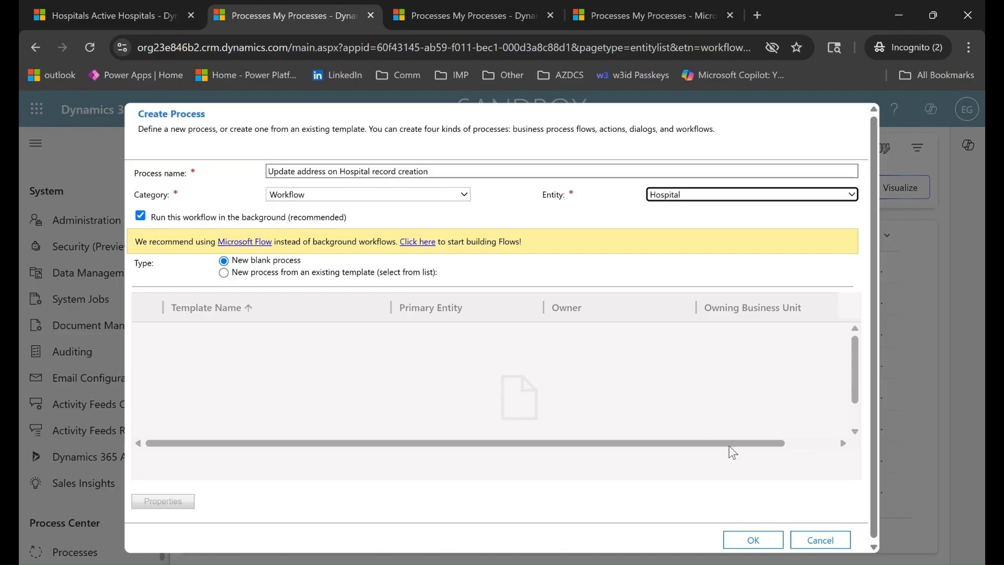
click(761, 543)
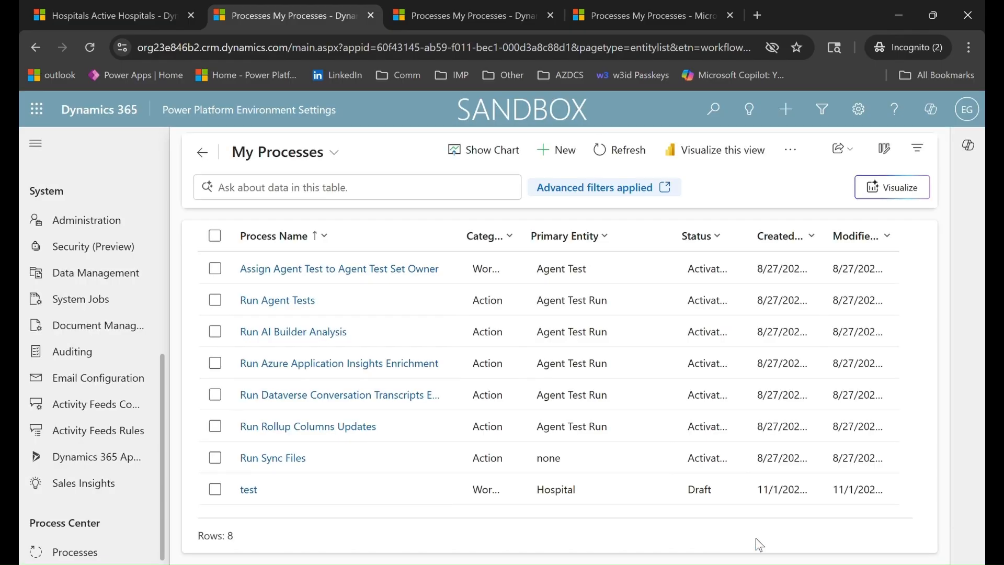
Refresh the process list and open the 'Update address on Hospital record creation' workflow in its editor
click(637, 151)
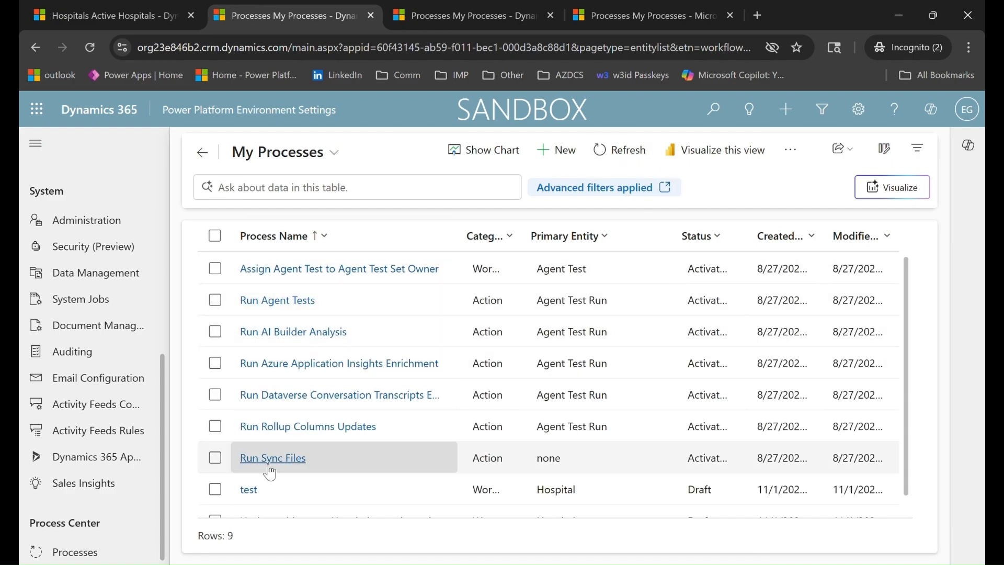
scroll(272, 470, down, 1)
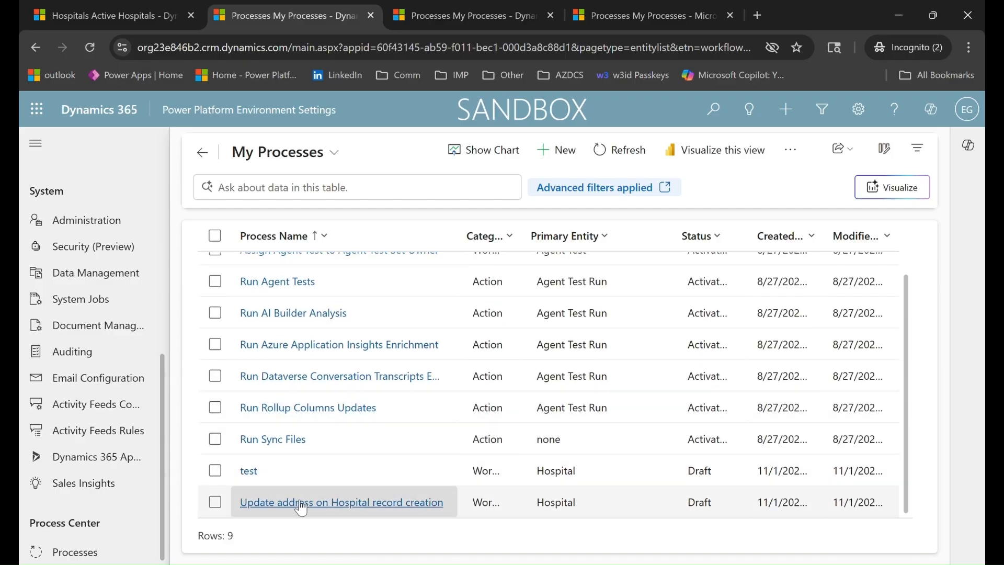
click(215, 502)
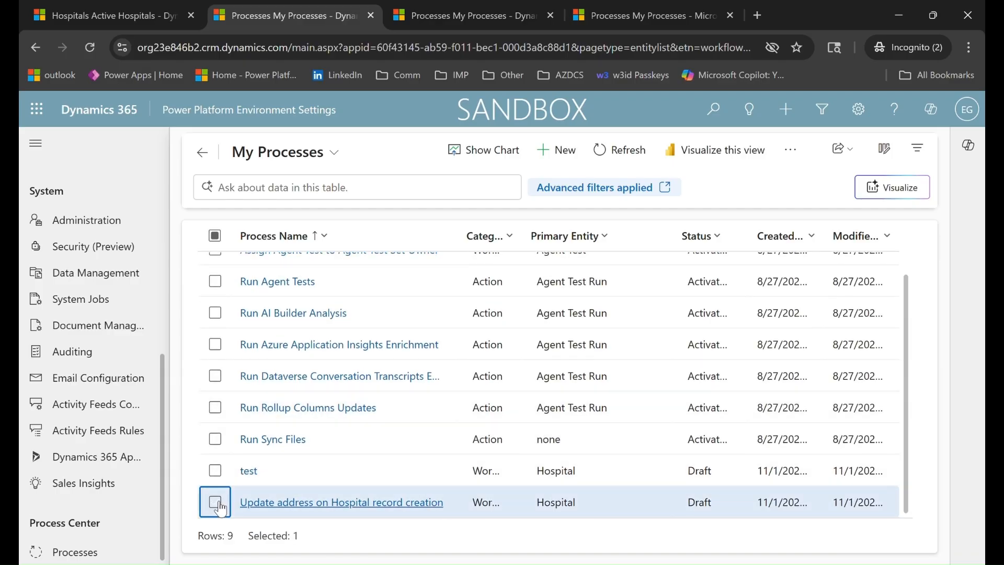
click(305, 503)
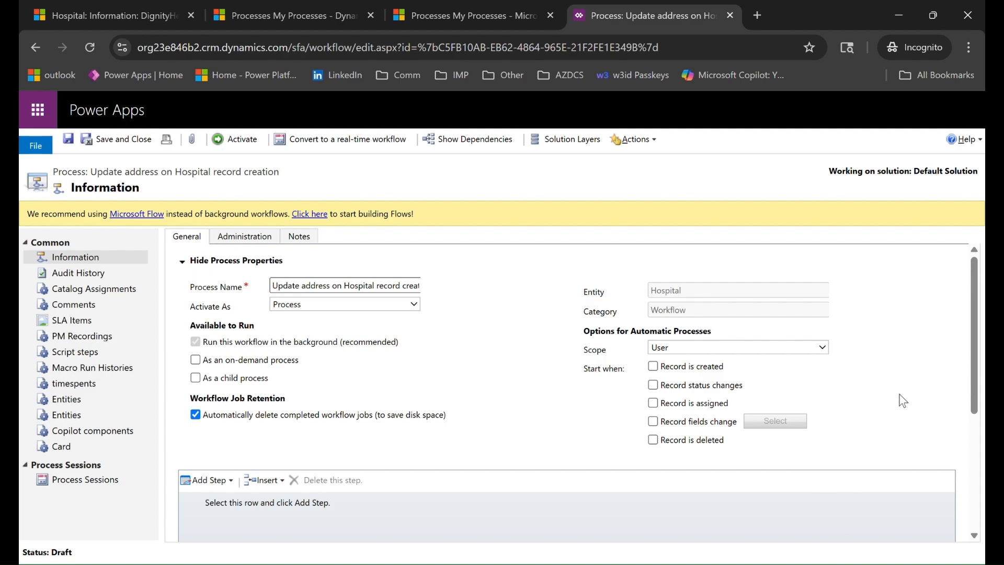
Set the workflow scope to Organization and trigger it only when a Hospital record is created
click(800, 353)
click(804, 422)
click(715, 427)
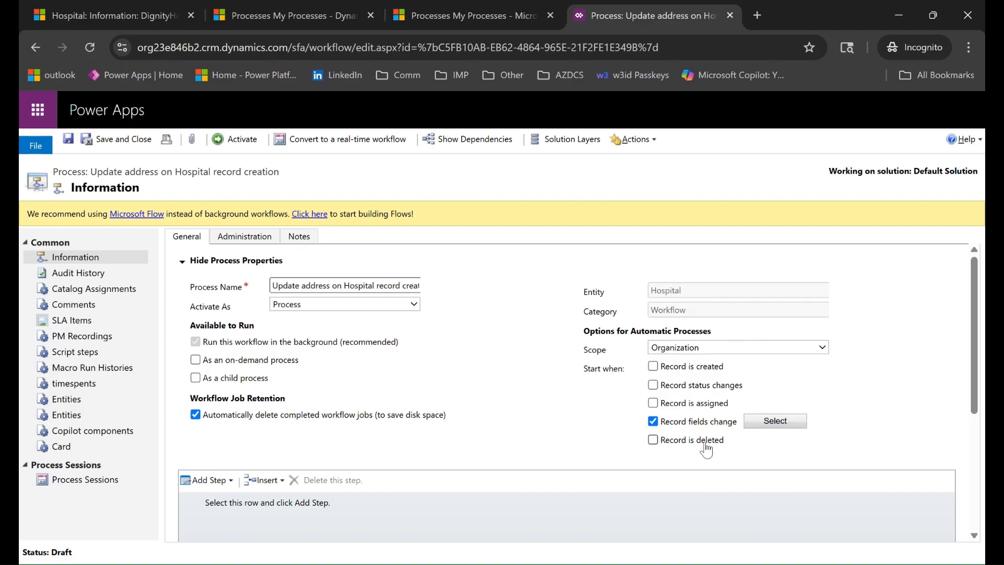
click(665, 424)
click(675, 370)
click(353, 142)
Add a condition step checking that Hospital Name equals Dignity Health
scroll(506, 369, down, 2)
scroll(507, 371, down, 2)
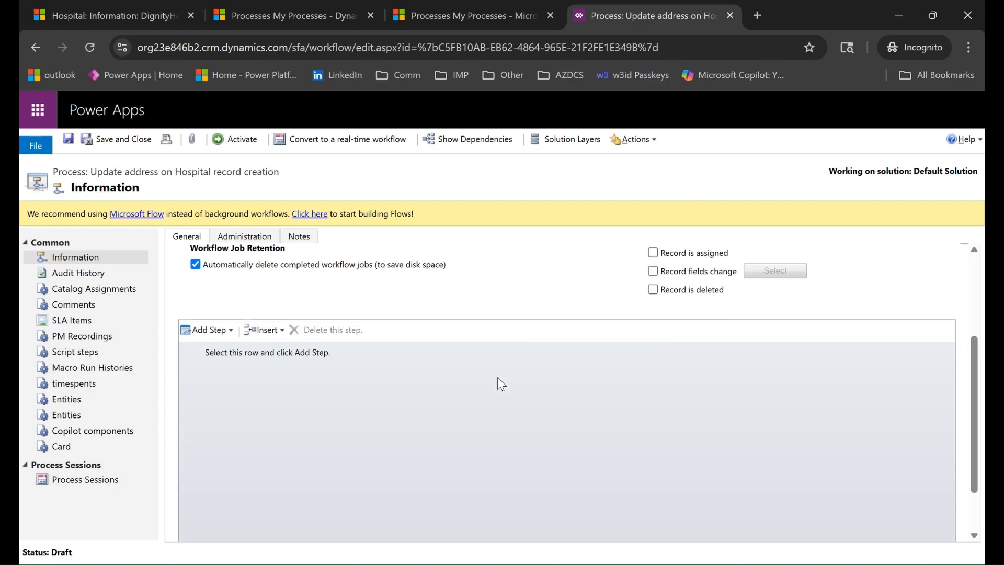
click(208, 330)
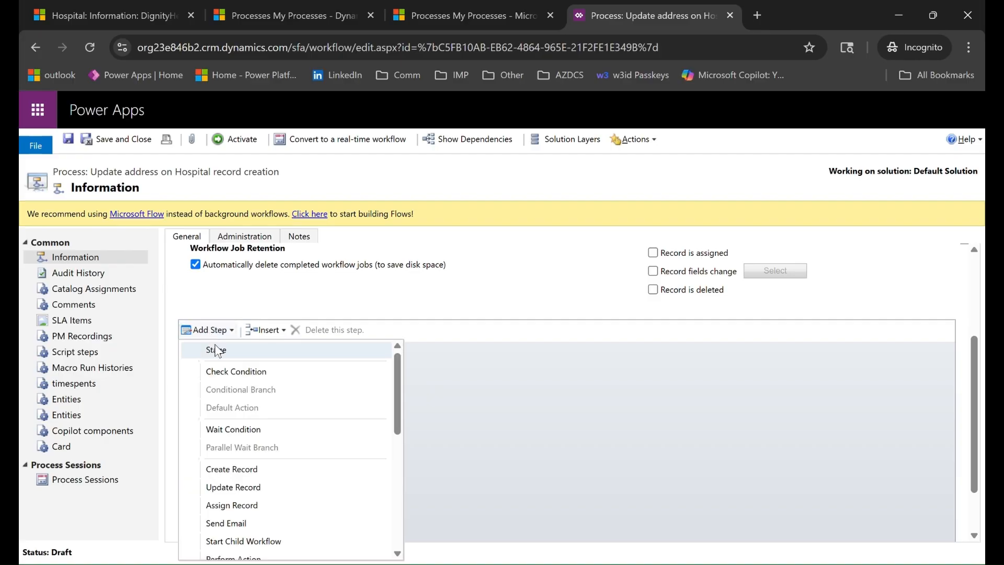
click(251, 375)
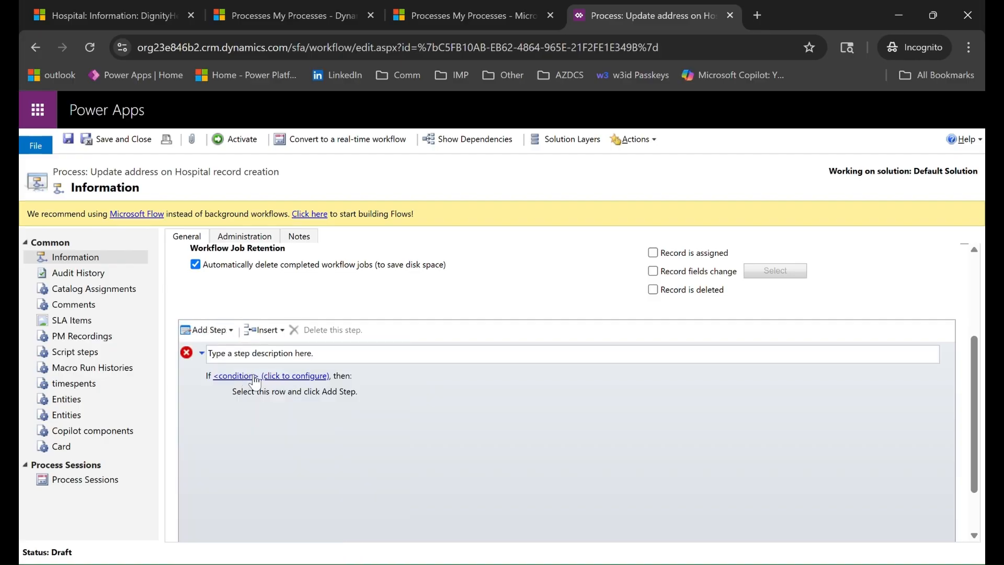
click(249, 374)
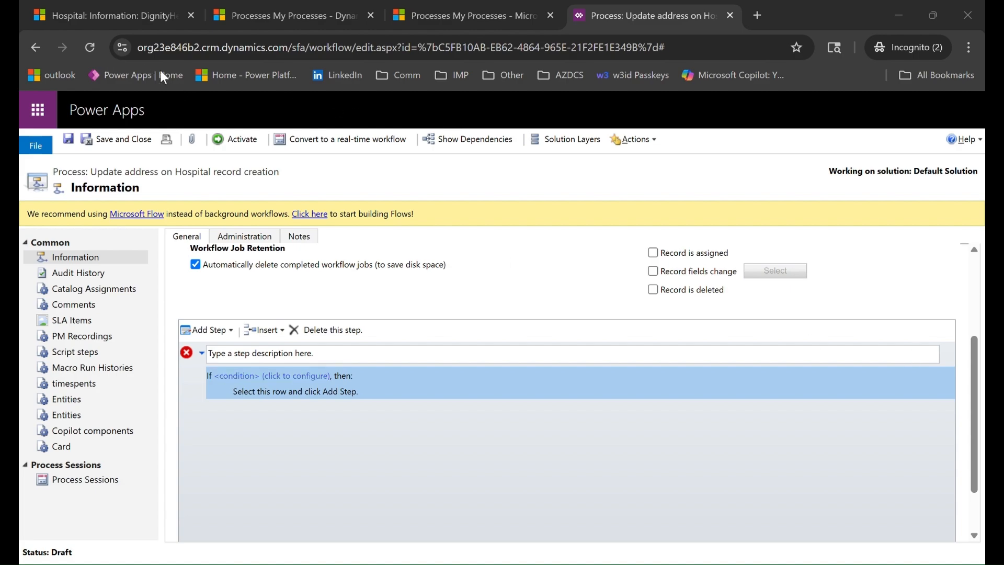
click(272, 392)
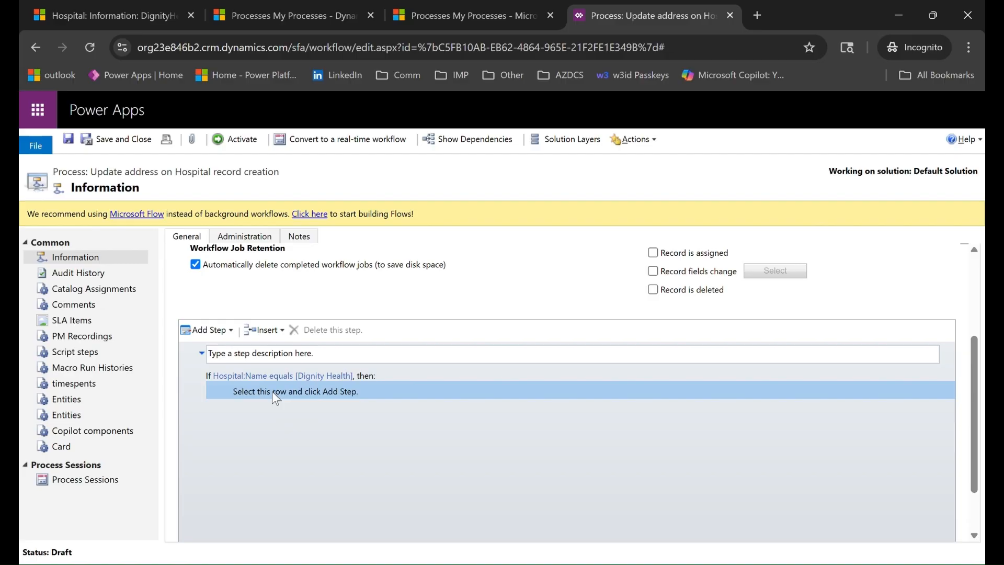
Under that condition, add an Update Hospital step setting City to Phoenix, plus the street address and phone number
click(201, 330)
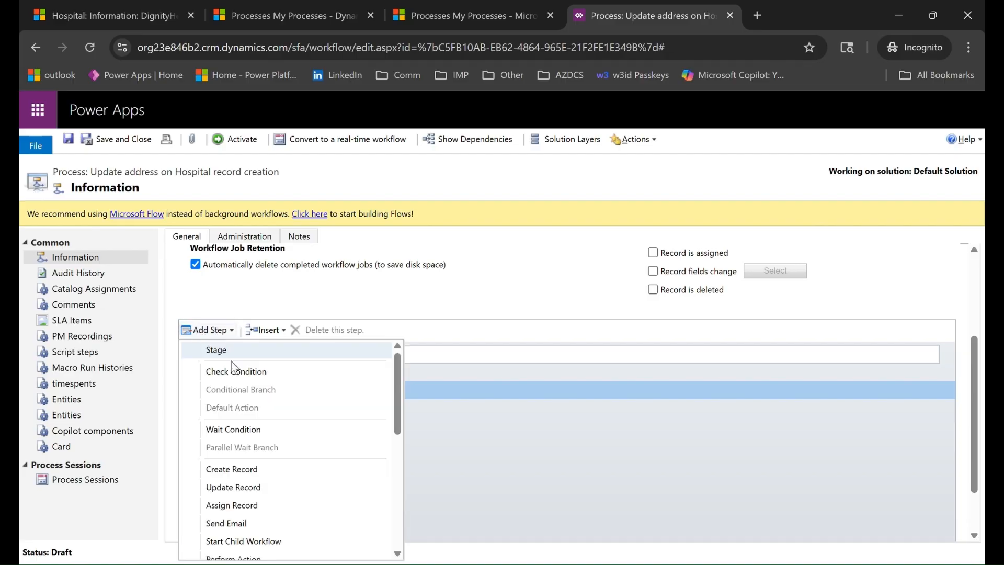
click(257, 487)
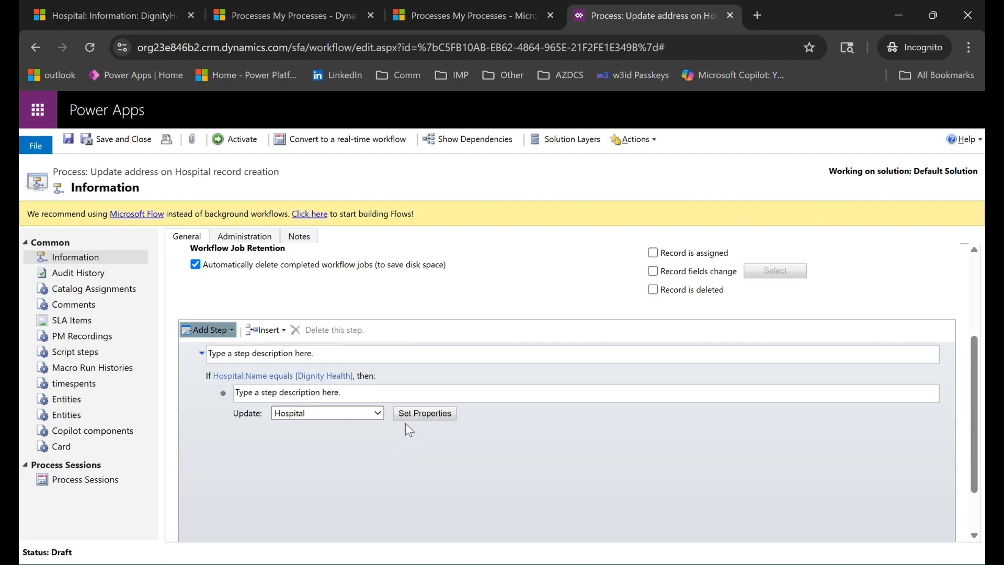
click(445, 413)
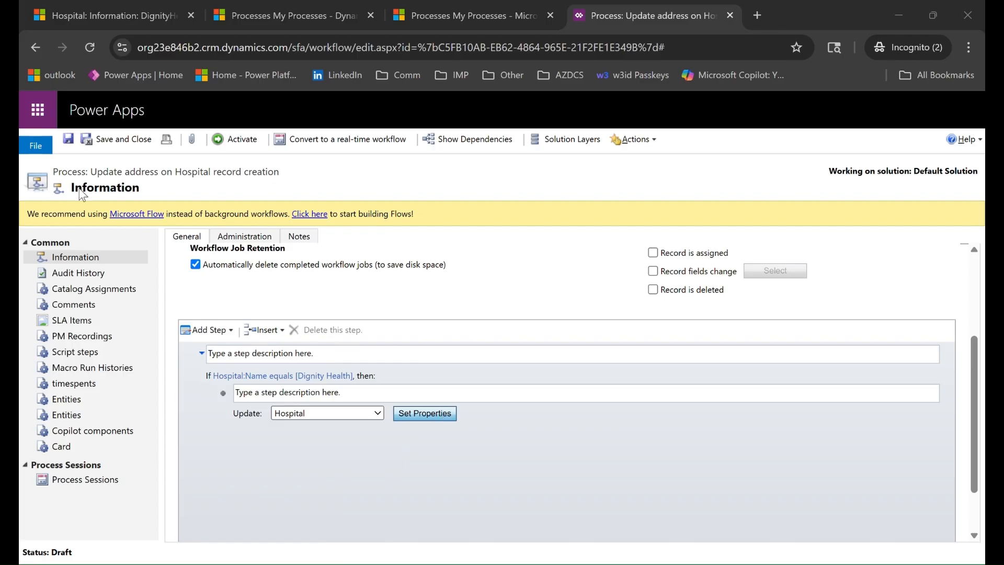
text(Phoenix)
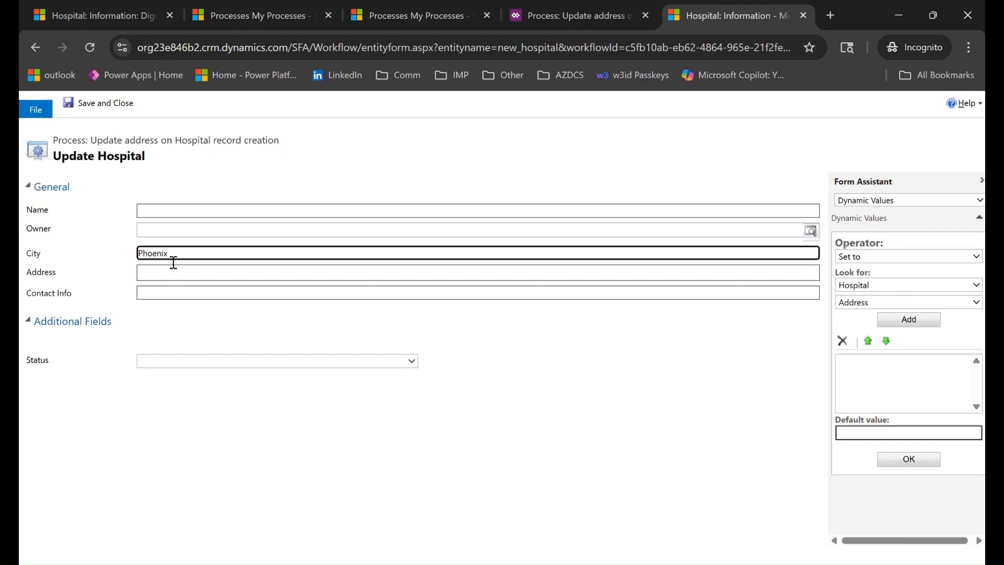
click(175, 278)
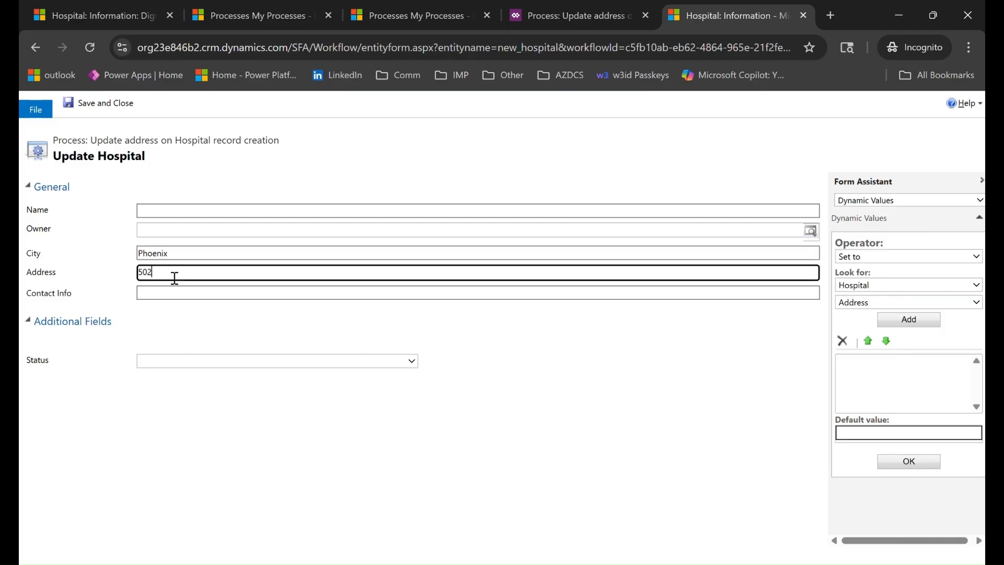
click(190, 299)
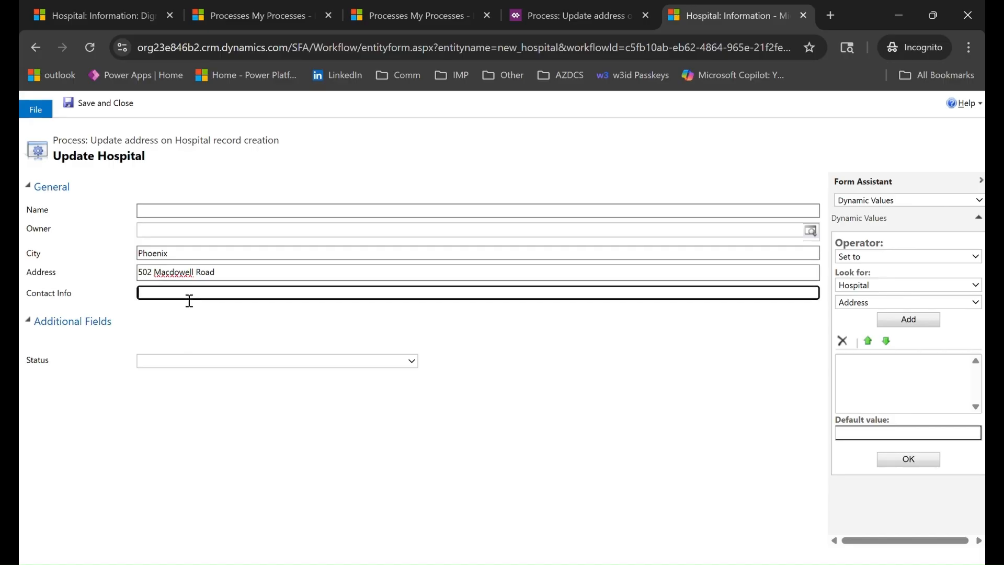
text(+1 202-000-000)
Save the update step, activate the workflow with confirmation, and view its Administration details
click(104, 99)
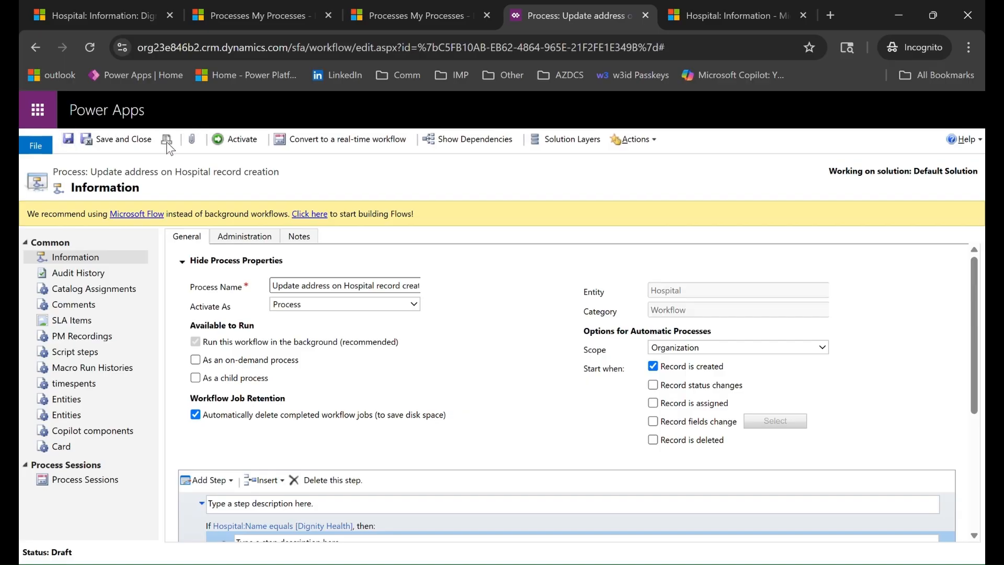
click(226, 141)
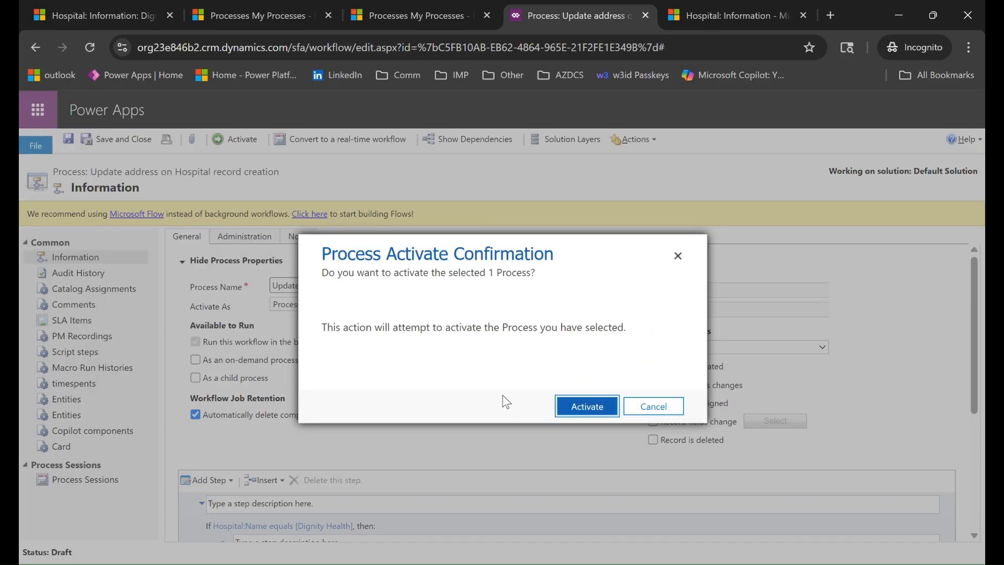
click(587, 407)
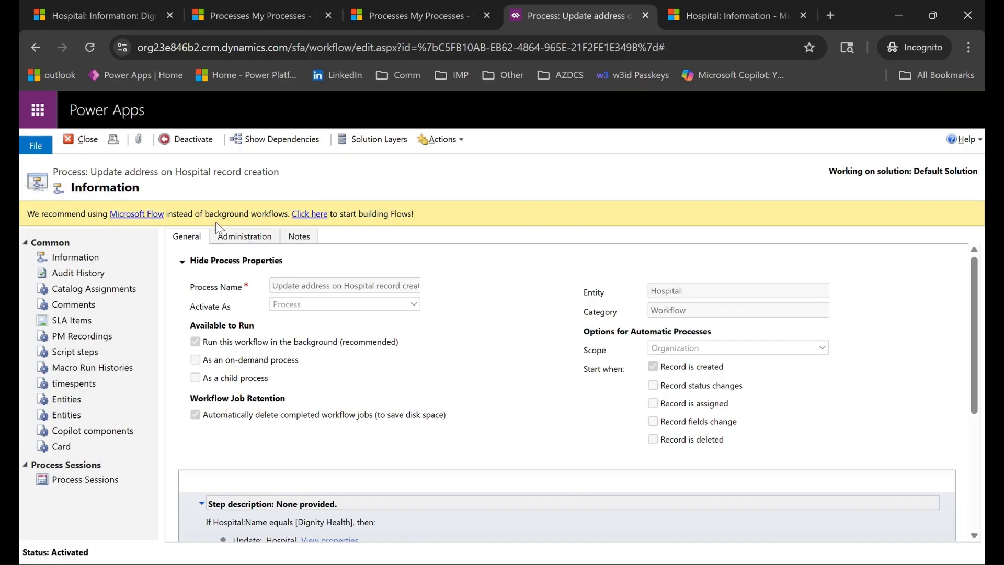
click(260, 244)
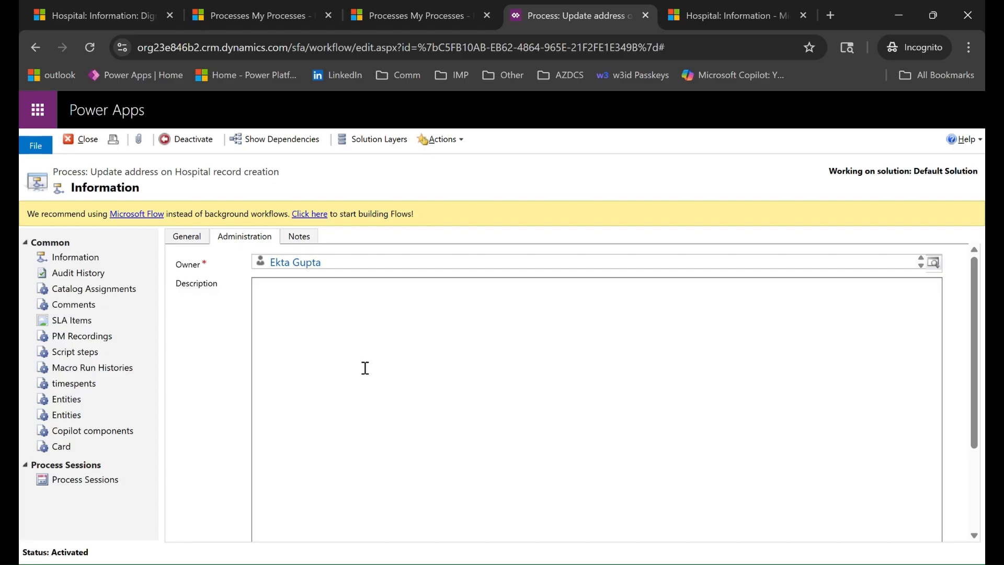
Create and save a new Hospital record named 'Dignity Health'
click(187, 238)
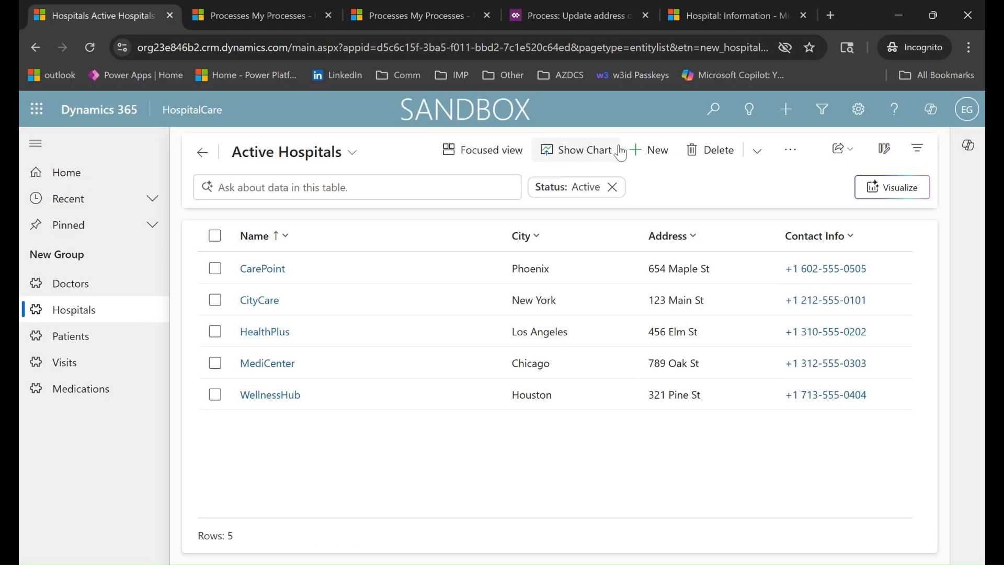
click(657, 153)
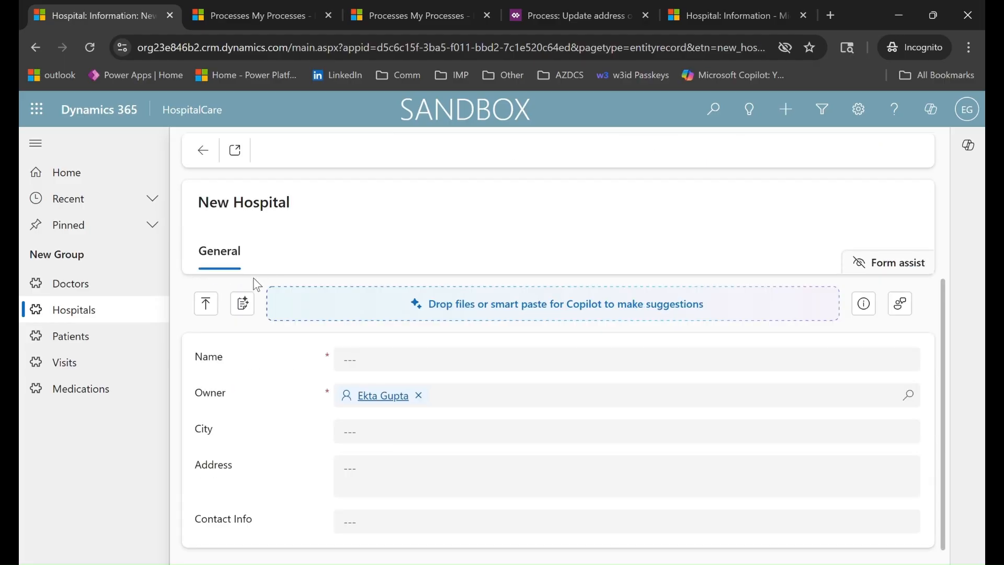
click(391, 369)
text(D)
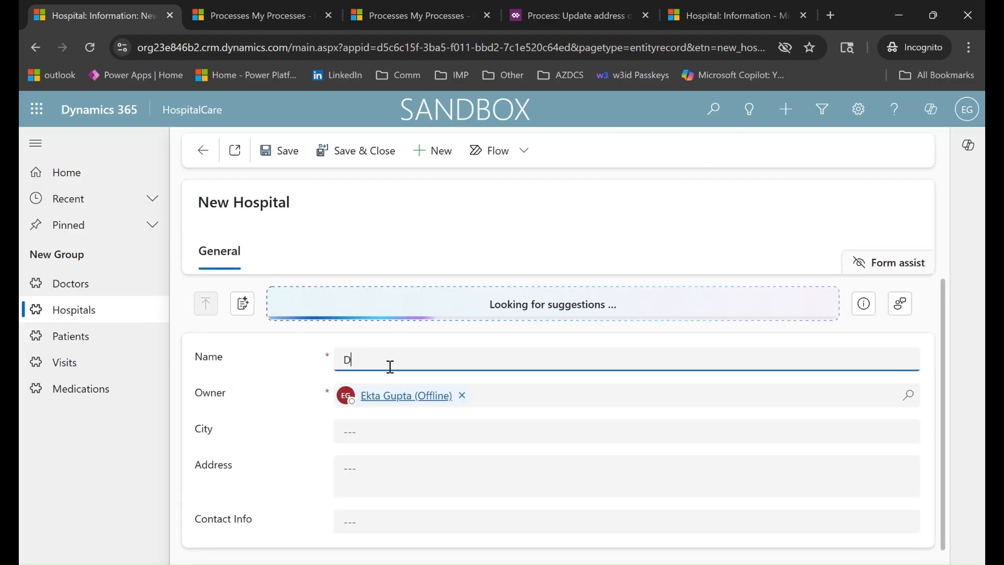
text(ignity Heal)
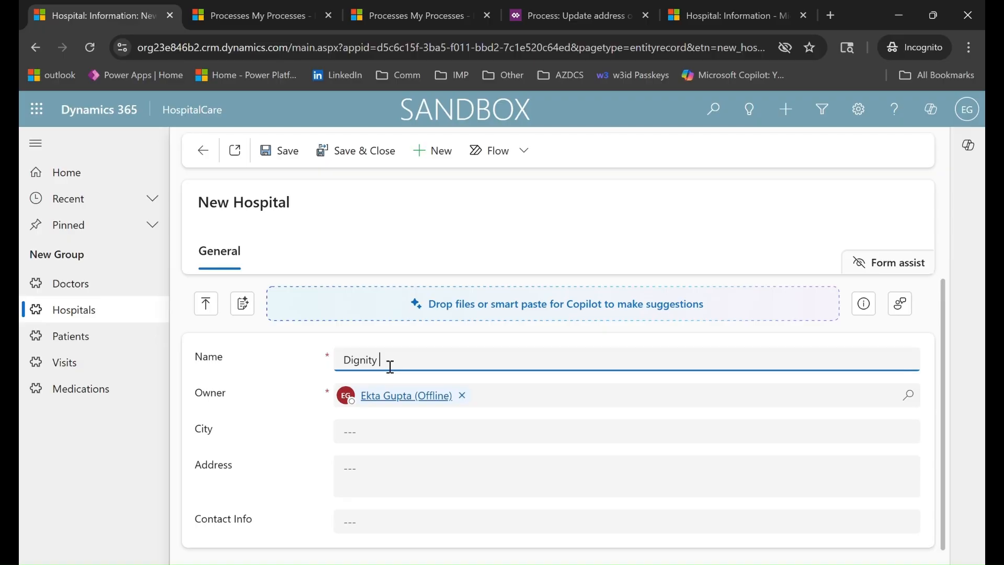
text(th)
click(288, 155)
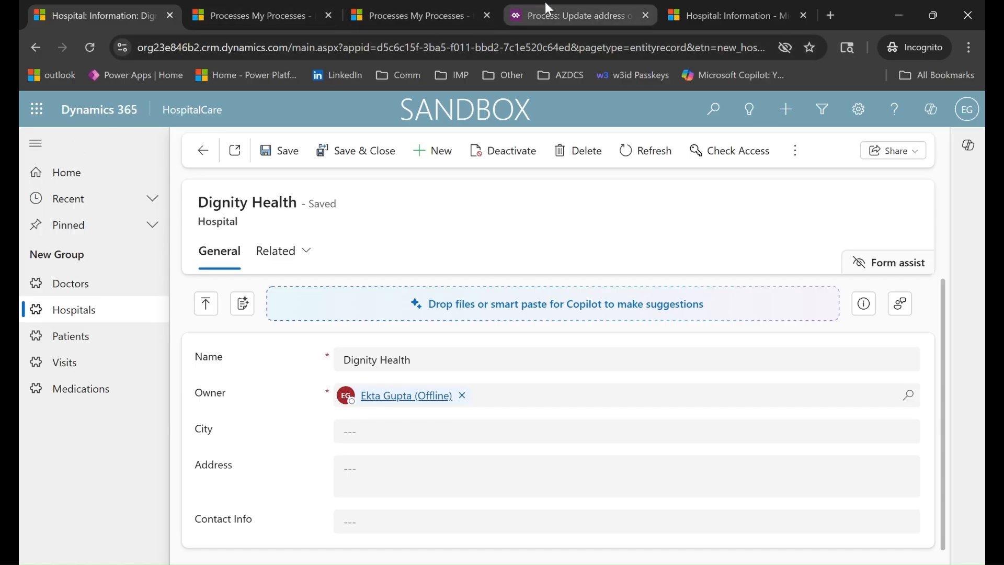
Refresh the workflow's Process Sessions until the Dignity Health job shows Succeeded, then open that job
click(573, 17)
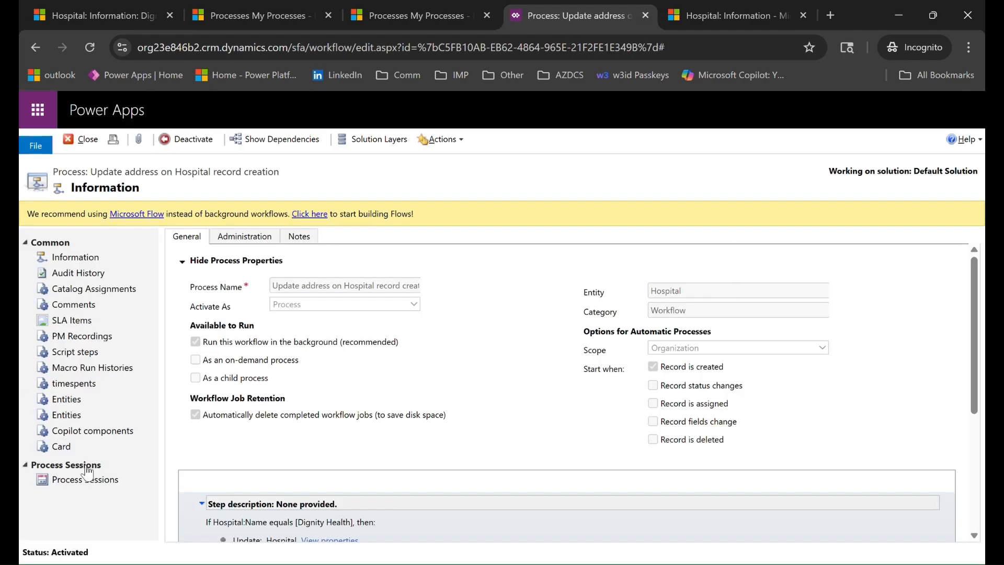
click(93, 483)
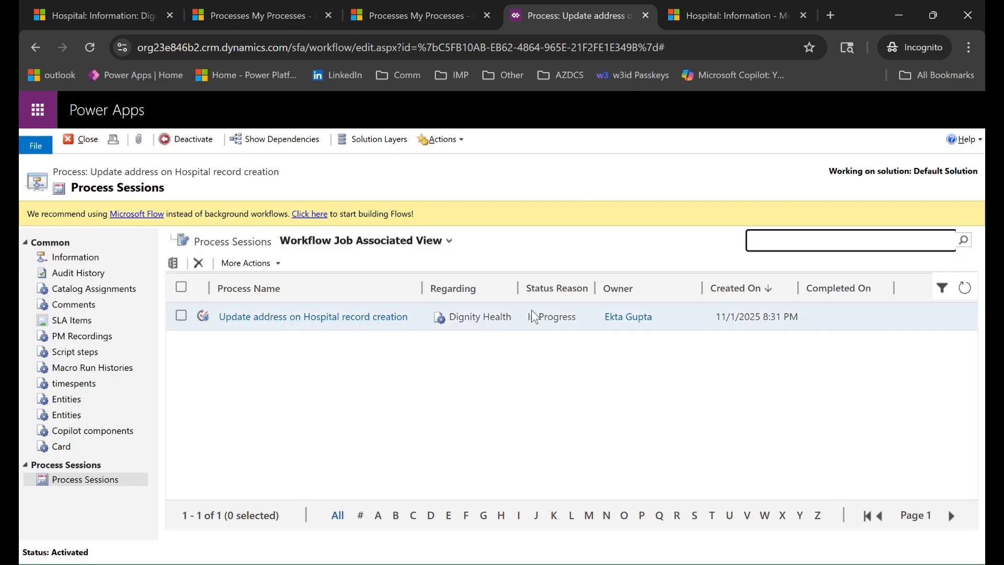
click(966, 288)
click(966, 288)
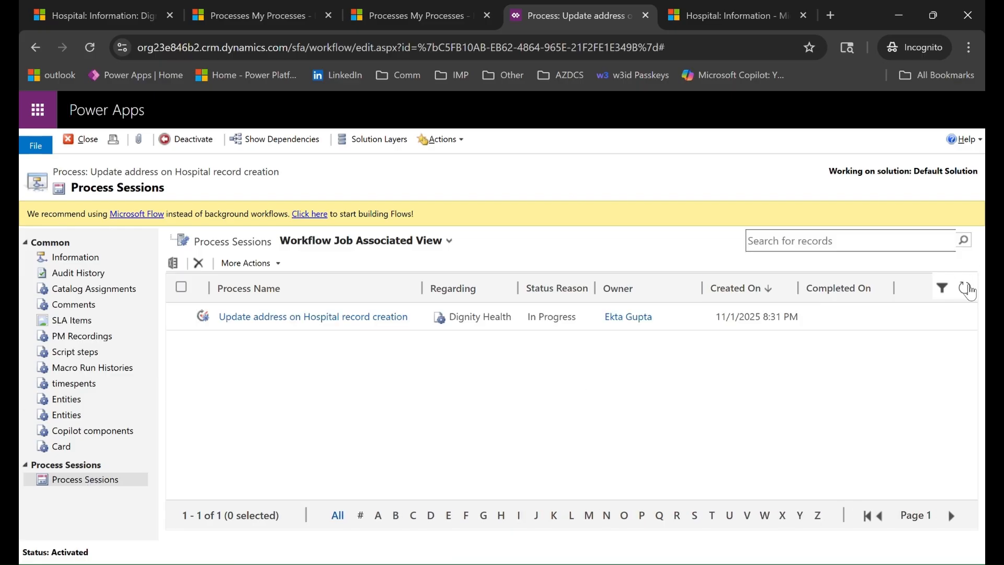
click(966, 289)
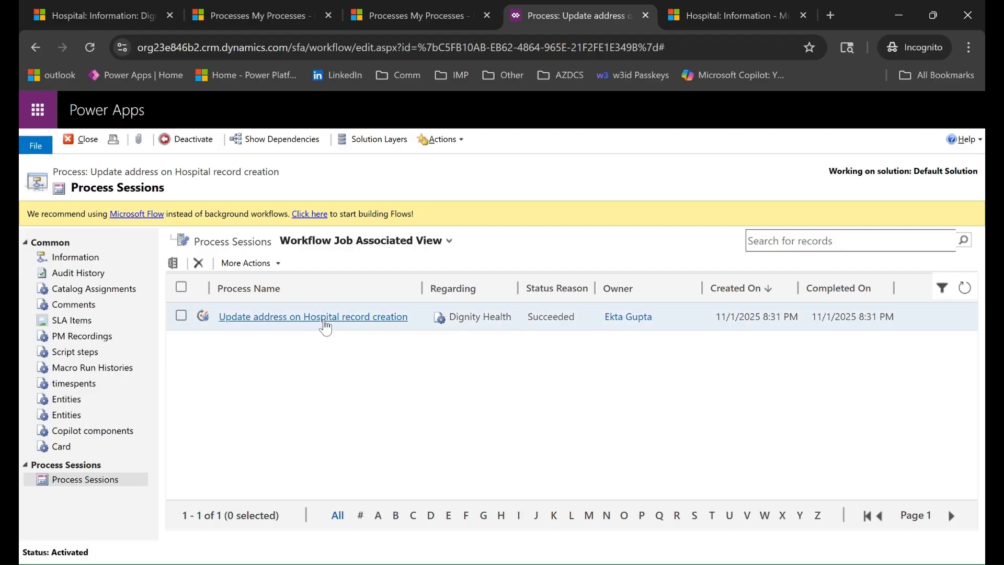
right_click(326, 327)
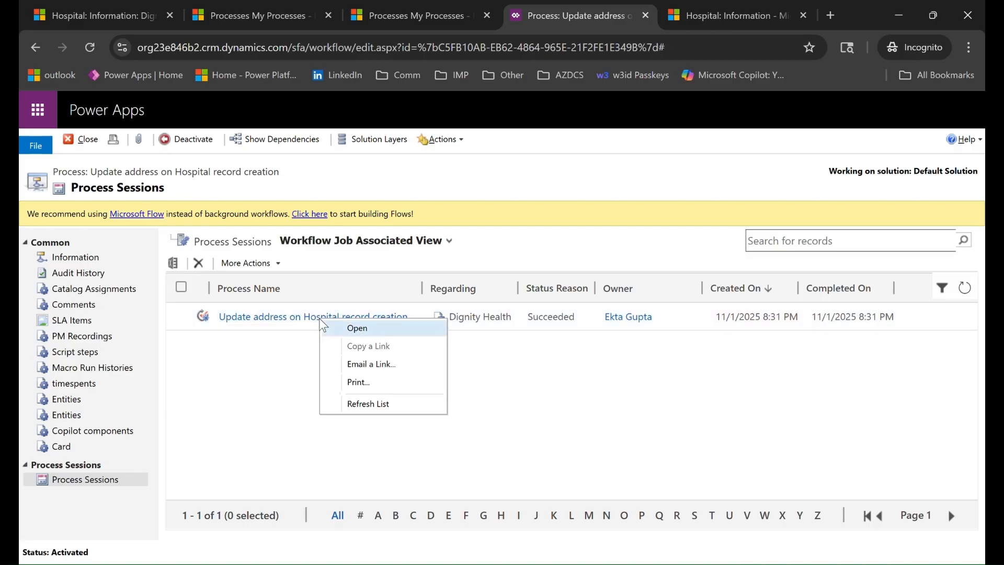
click(393, 333)
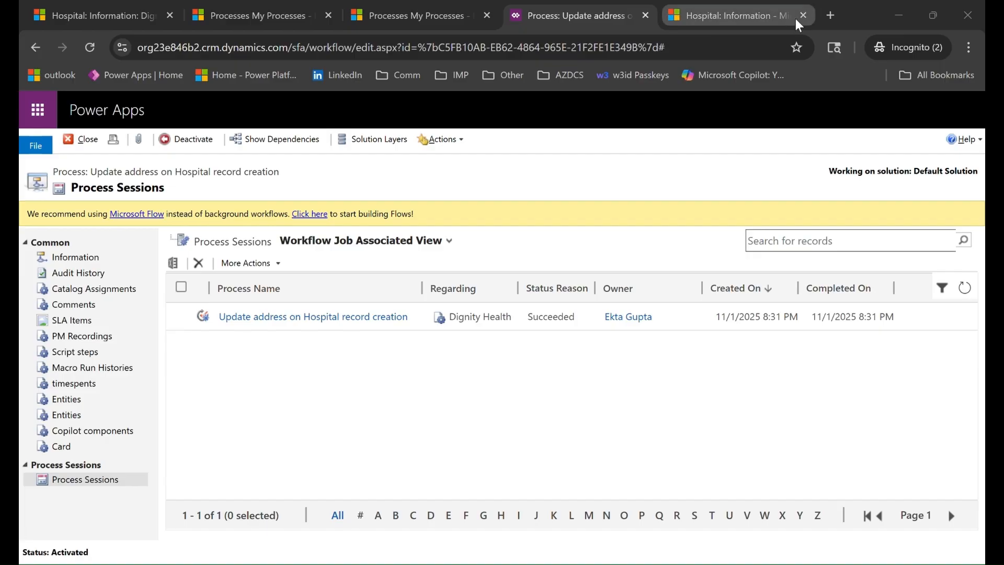
click(830, 15)
Load the job link, then refresh Dignity Health to see City Phoenix, Address and Contact Info filled
key(ctrl+v)
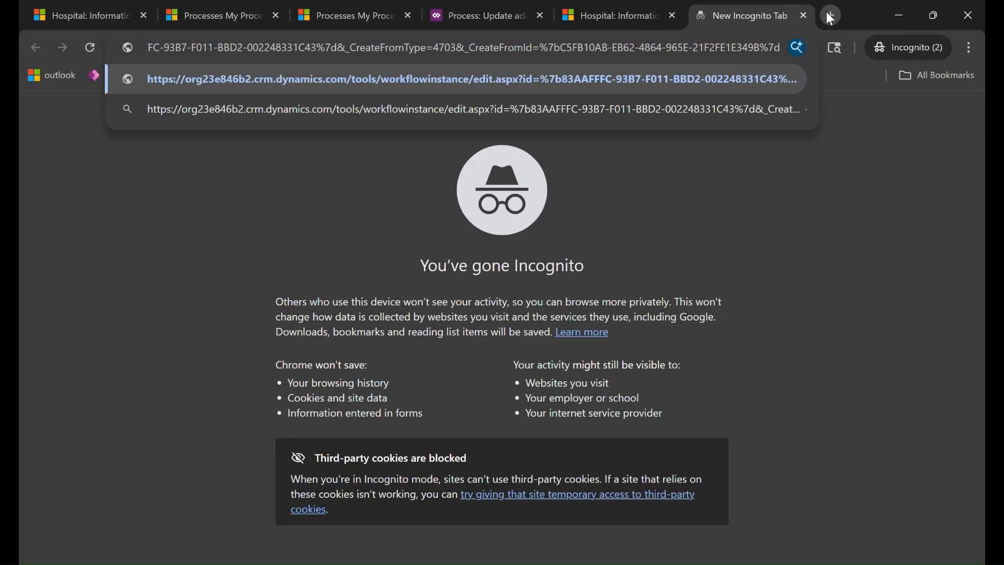
key(Return)
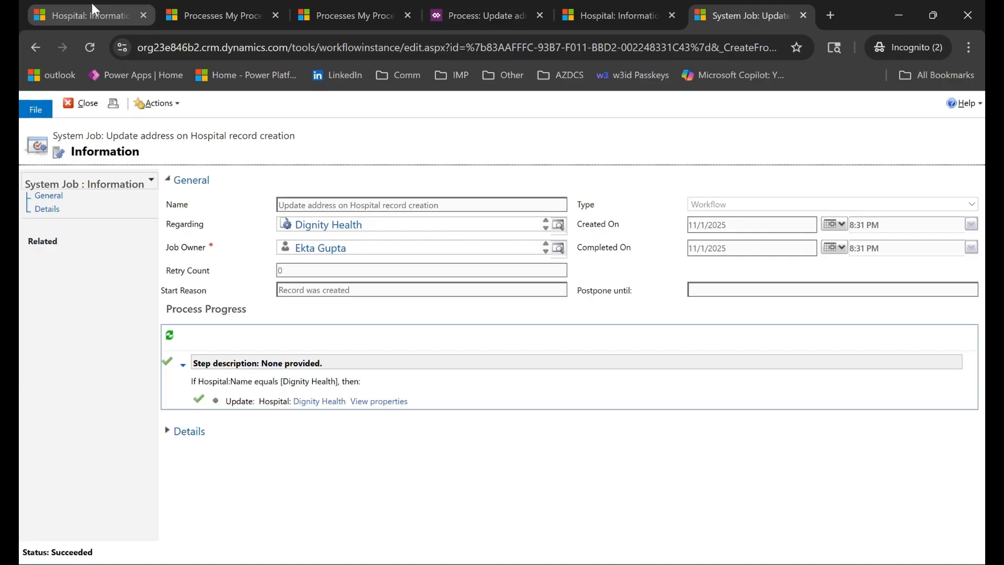
click(97, 17)
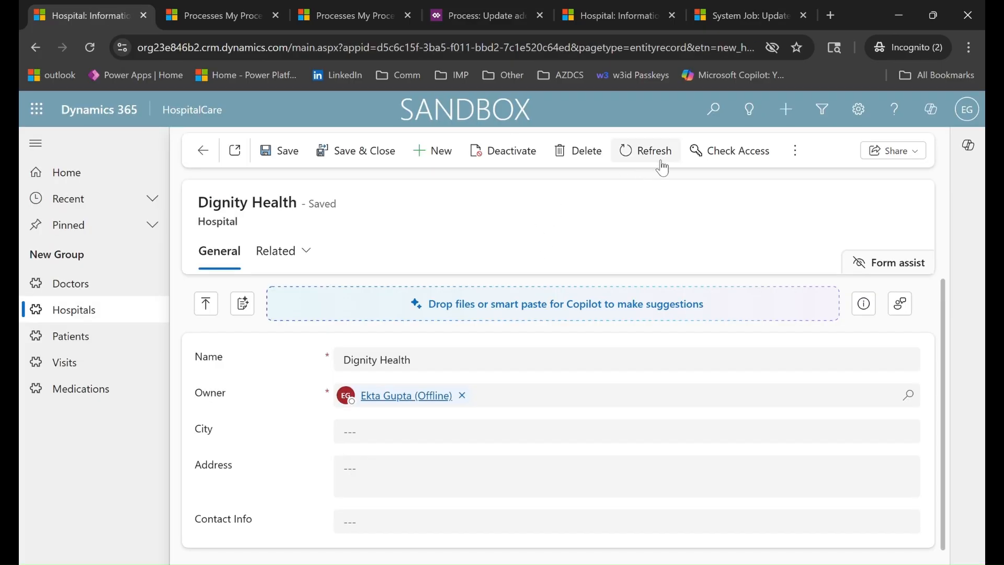
click(665, 156)
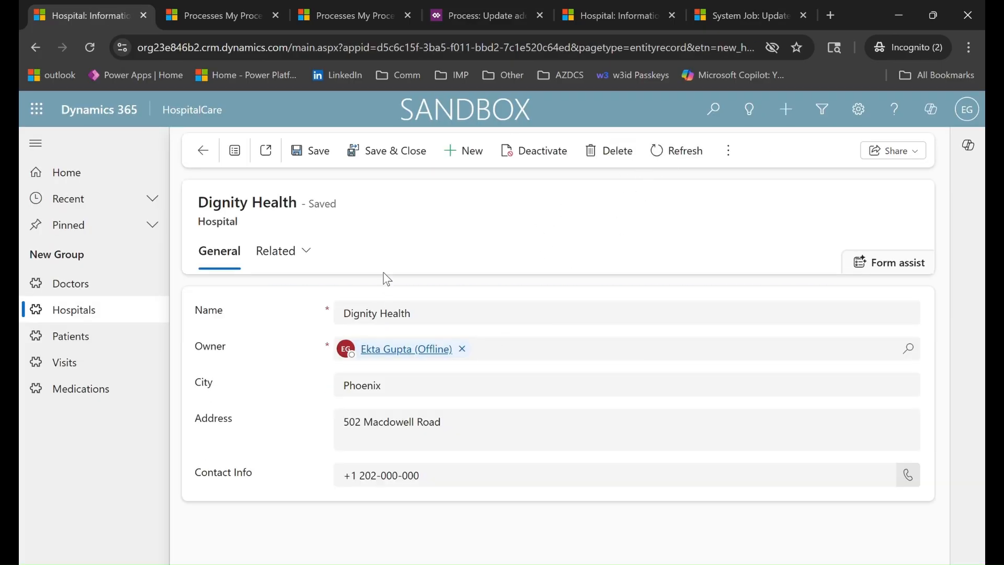